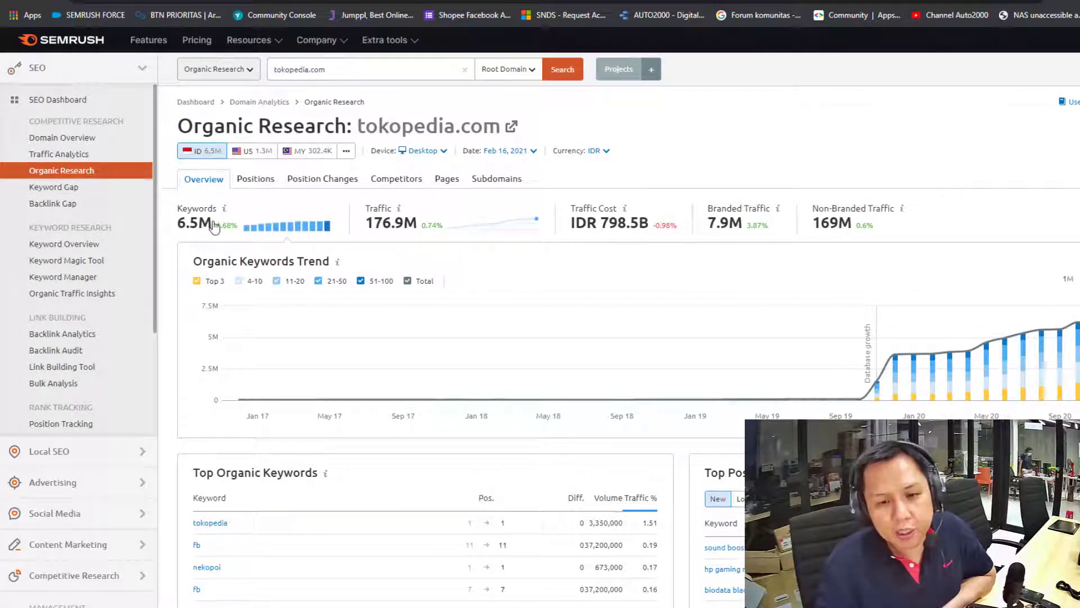
Step: Review the organic research overview for tokopedia.com, including top keywords, position changes, SERP features and top pages
scroll(351, 299, down, 5)
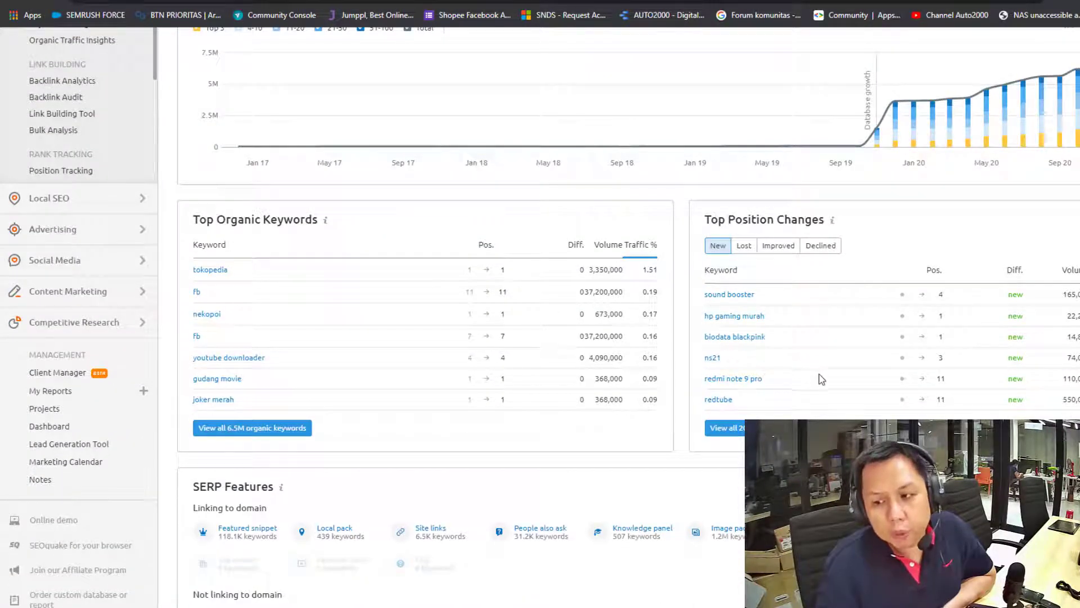
scroll(853, 377, down, 2)
scroll(854, 367, down, 6)
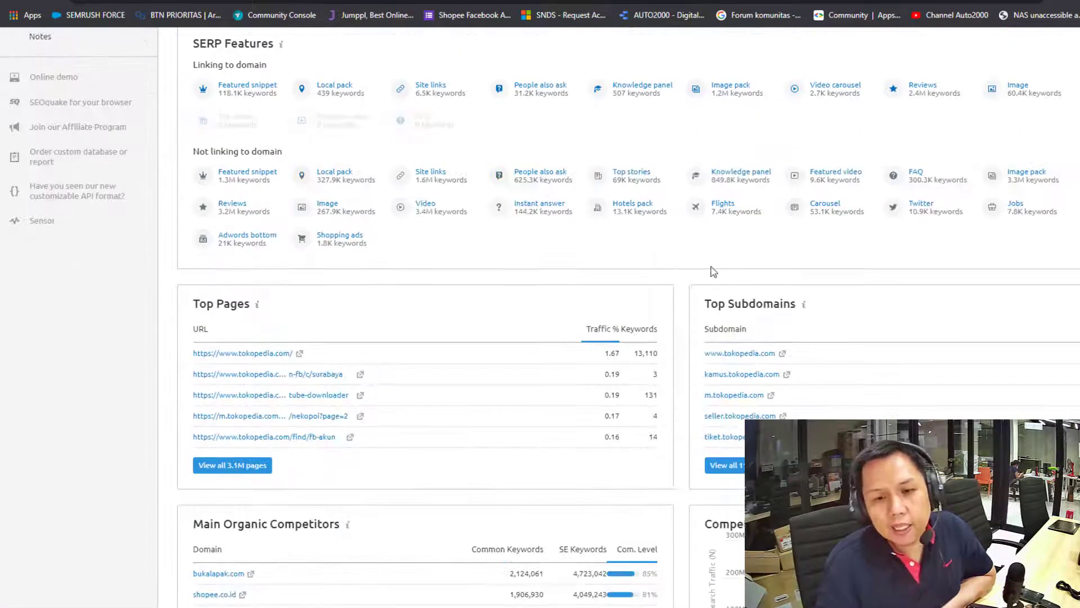
scroll(710, 271, up, 3)
scroll(502, 329, up, 5)
scroll(504, 329, up, 4)
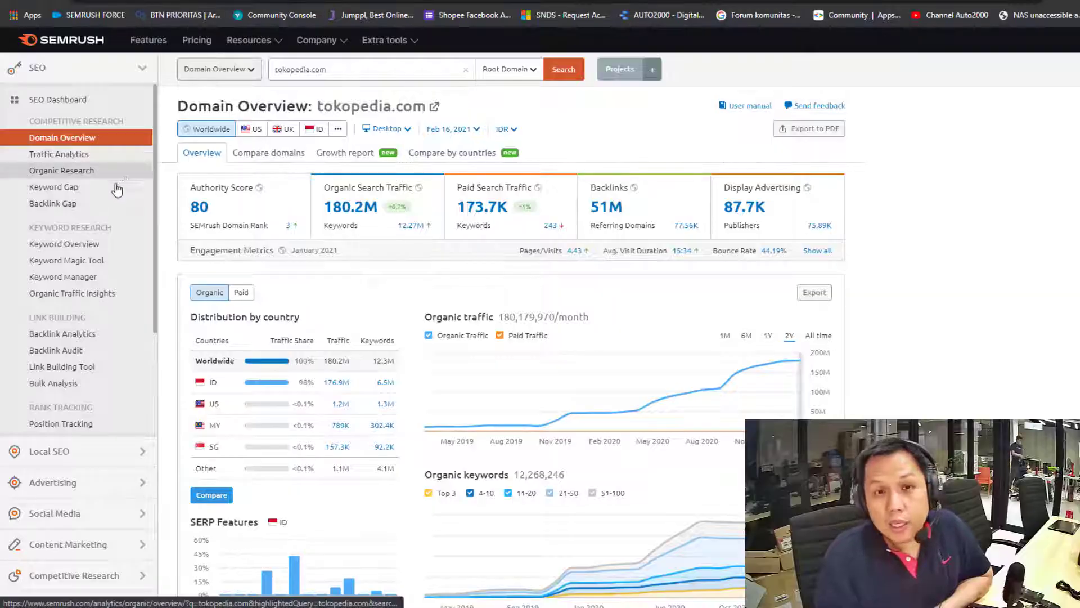
Step: Open the Keyword Gap report comparing tokopedia.com with shopee.co.id and inspect their keyword overlap and shared keyword positions
click(73, 193)
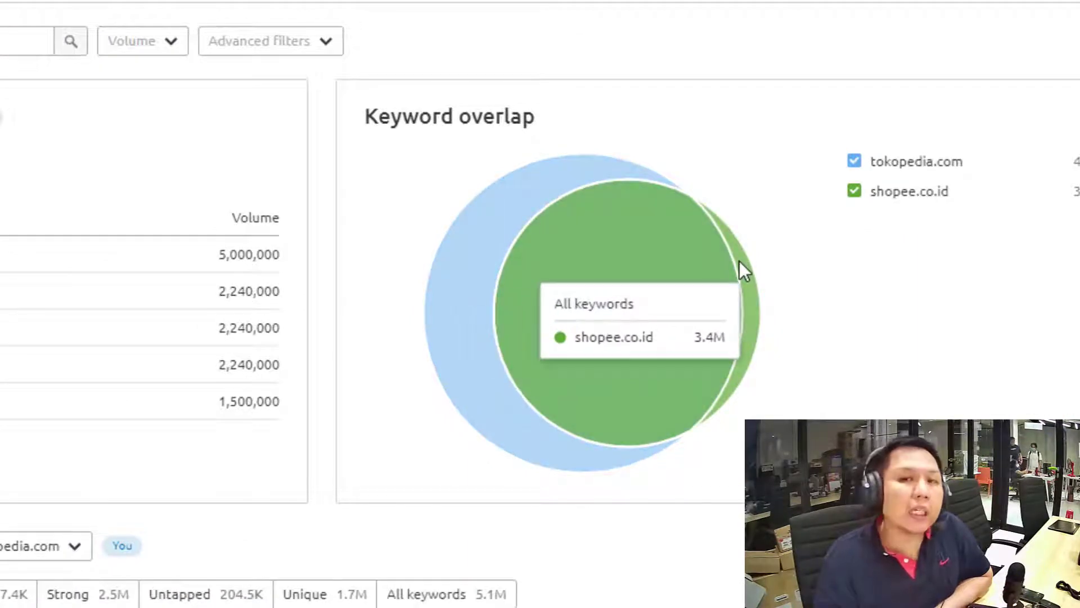
click(670, 229)
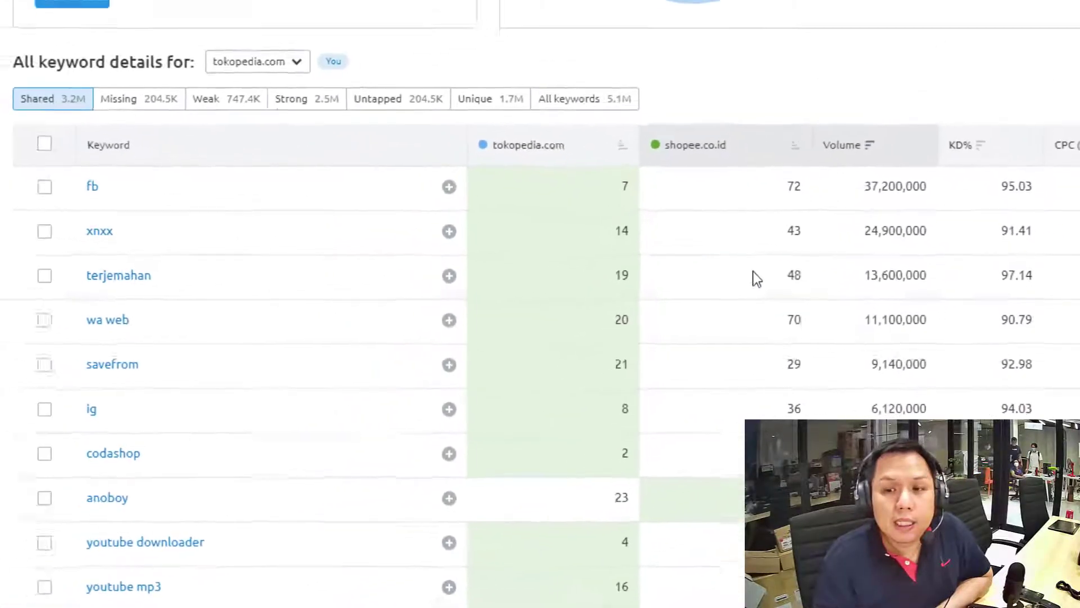
mouse_move(751, 270)
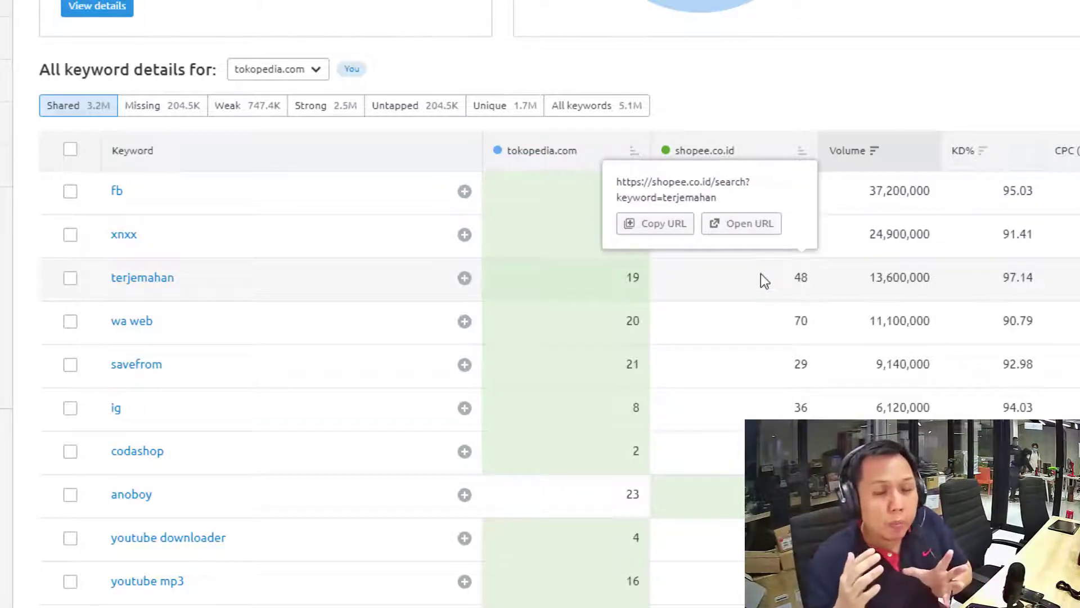
click(640, 225)
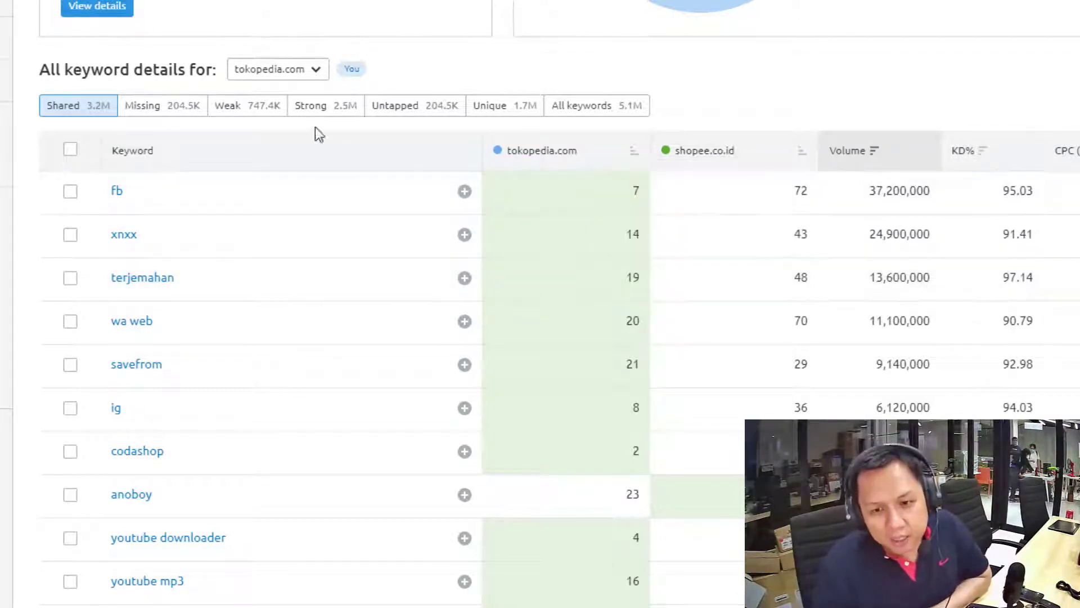
Step: Compare the Weak and Strong keyword groups of tokopedia.com against shopee.co.id, ending on the Weak group
click(255, 116)
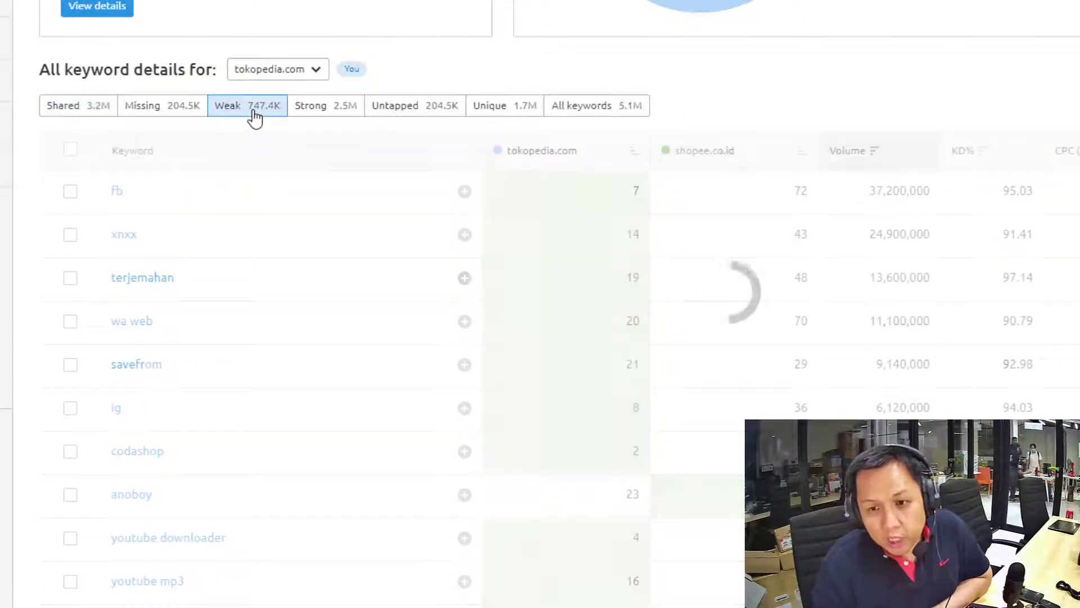
click(322, 116)
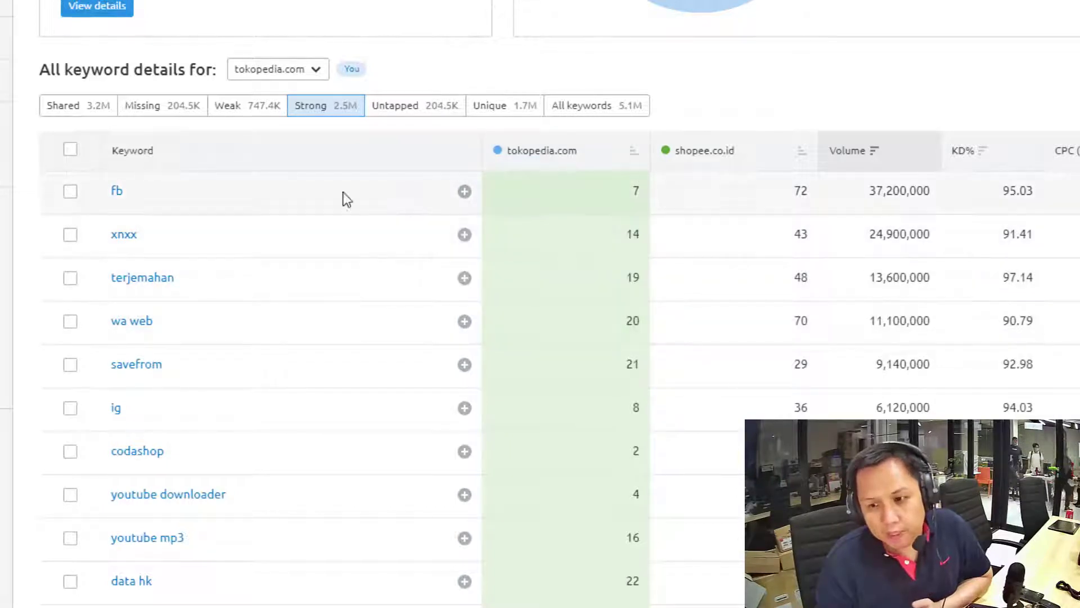
click(235, 109)
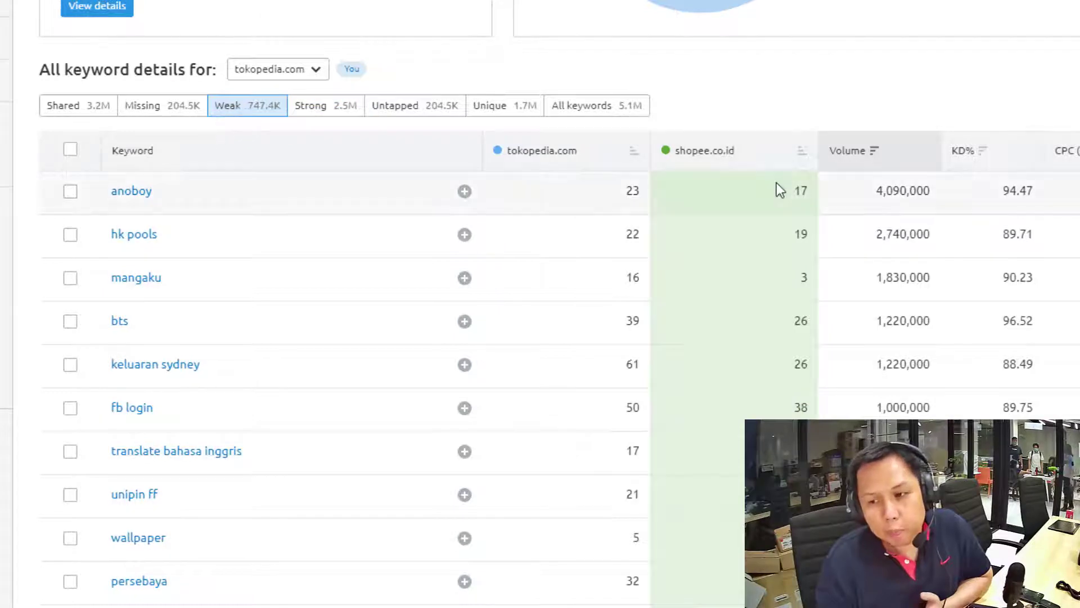
mouse_move(779, 194)
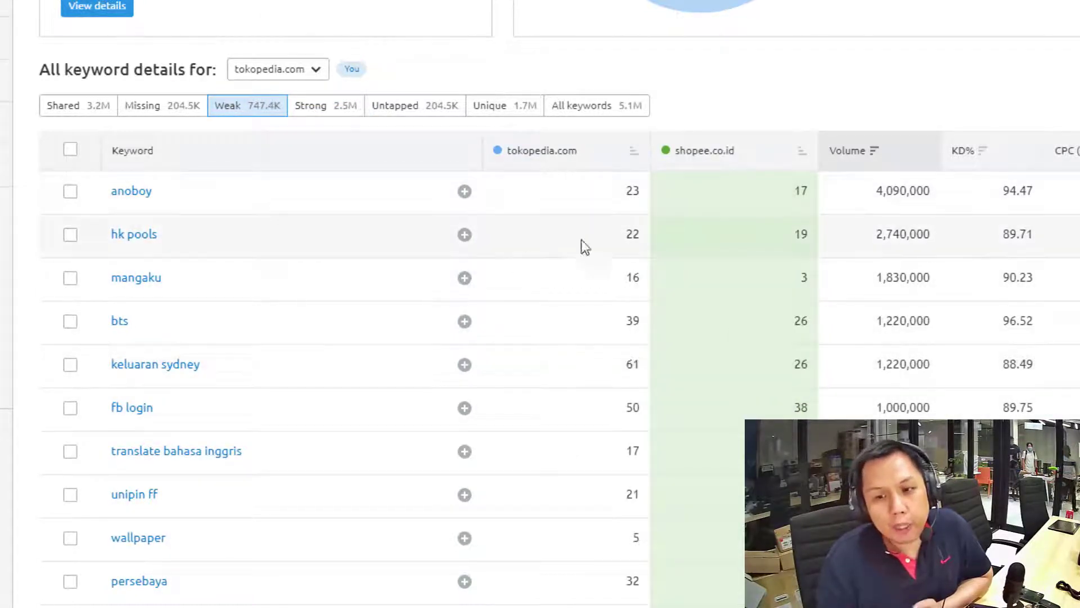
scroll(609, 251, up, 2)
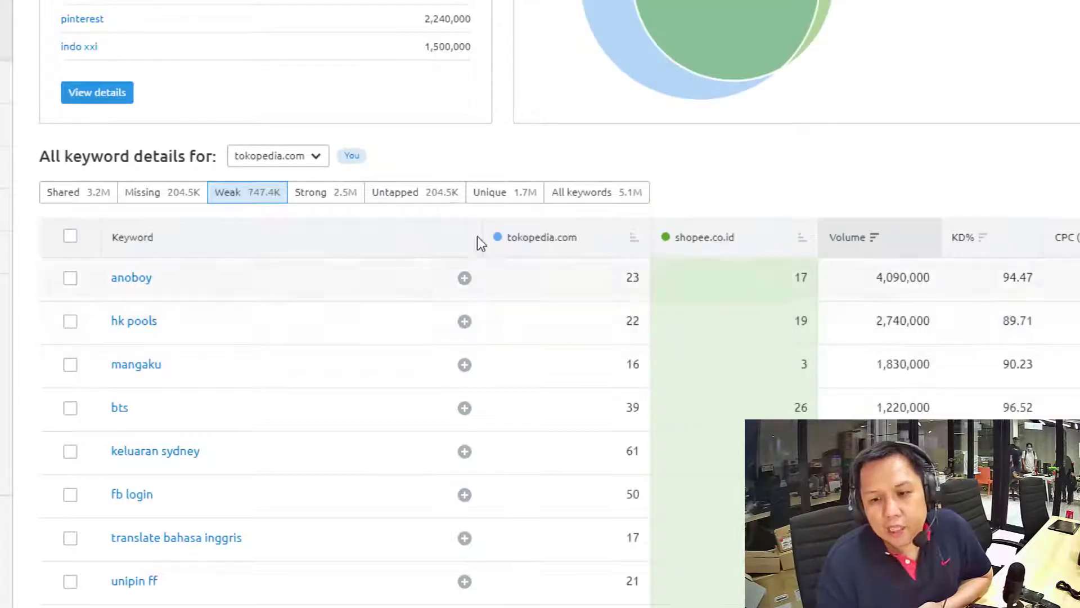
Step: Filter the keyword details to Untapped and review the keywords where only shopee.co.id ranks
click(420, 197)
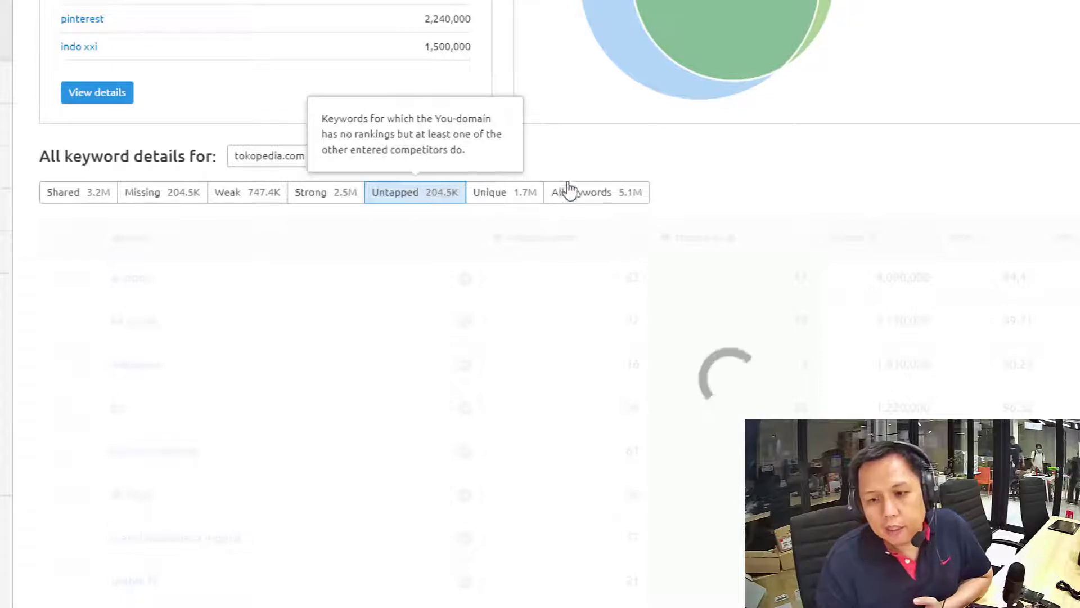
scroll(552, 272, down, 7)
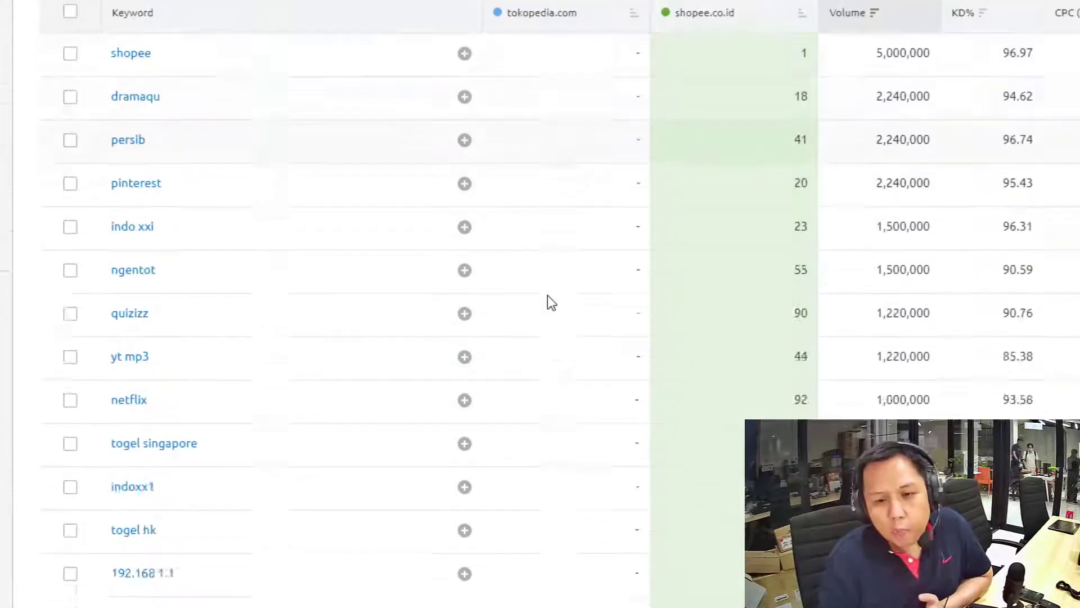
scroll(544, 302, up, 13)
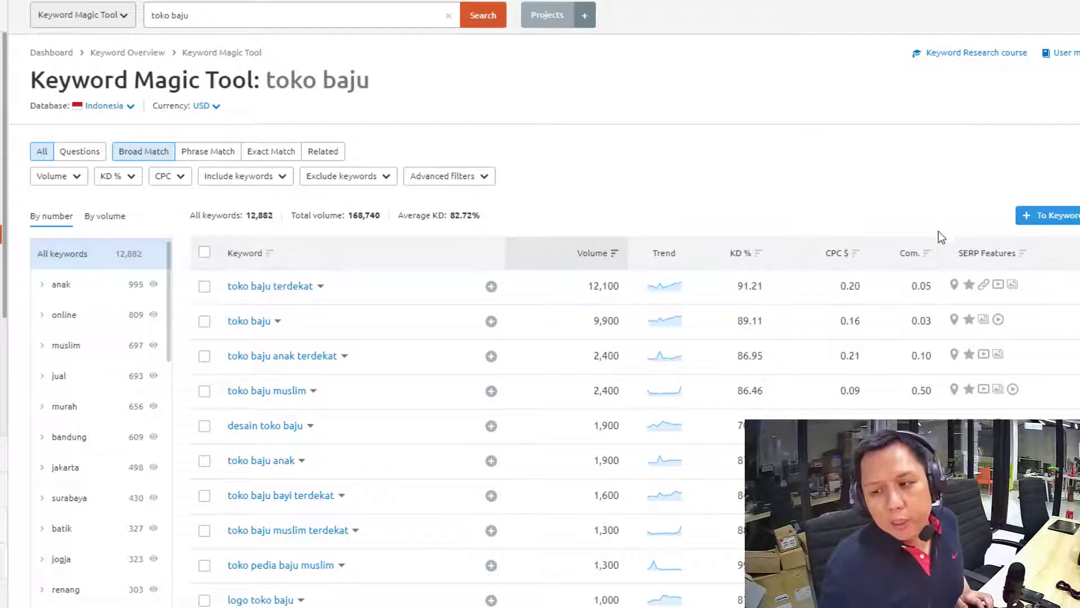
Step: Browse the Keyword Magic Tool's broad-match results for "toko baju", checking volume, trend and keyword difficulty
scroll(926, 251, down, 1)
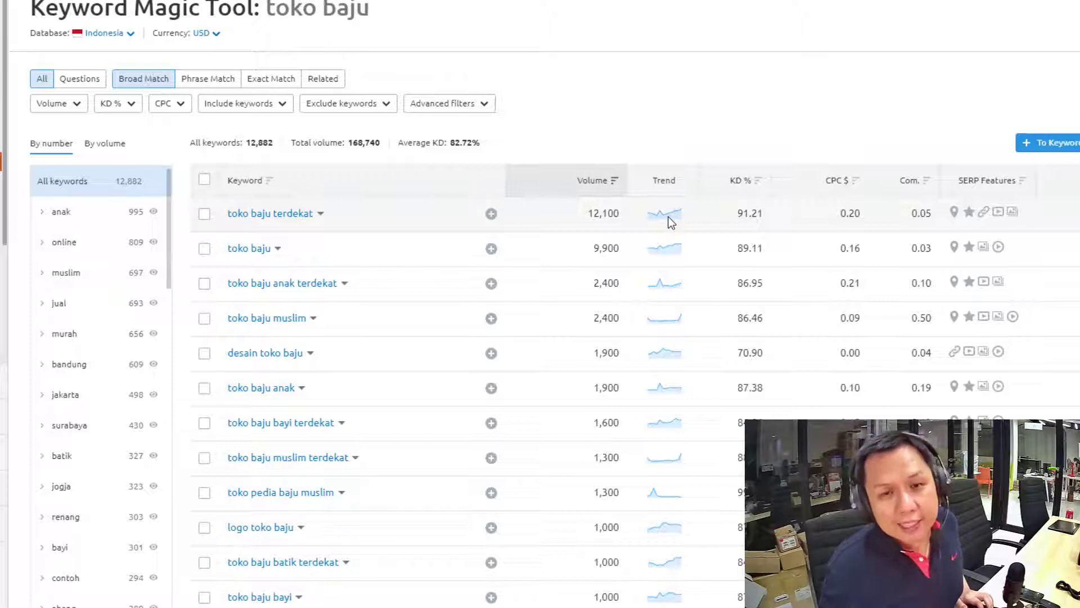
scroll(670, 220, down, 5)
scroll(668, 217, down, 3)
scroll(669, 217, up, 7)
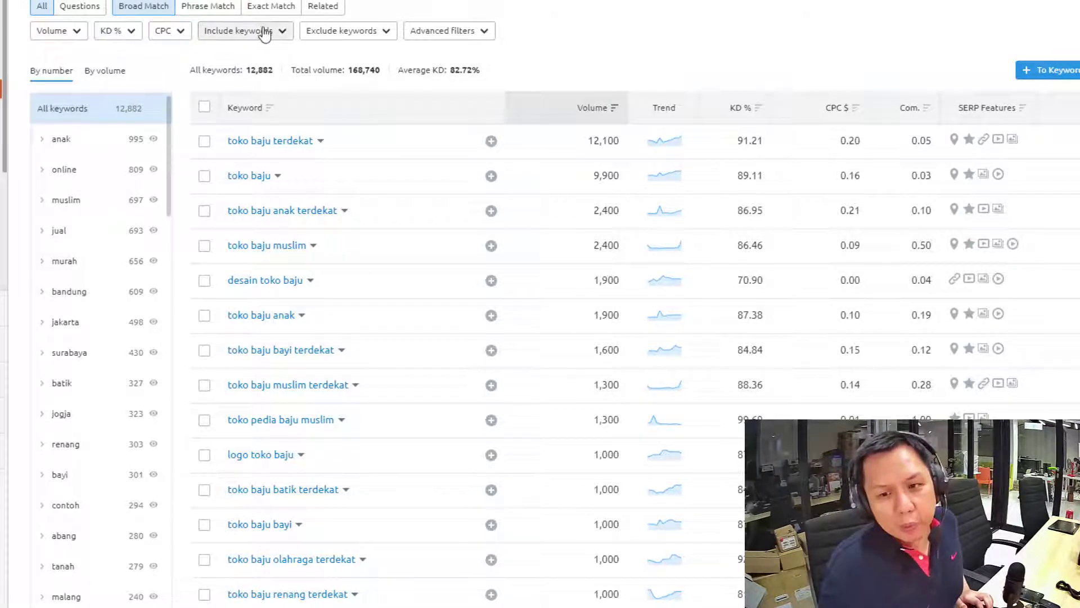
Step: Limit the "toko baju" keywords to questions, review the list, and switch back to all keywords
click(80, 8)
scroll(438, 180, up, 3)
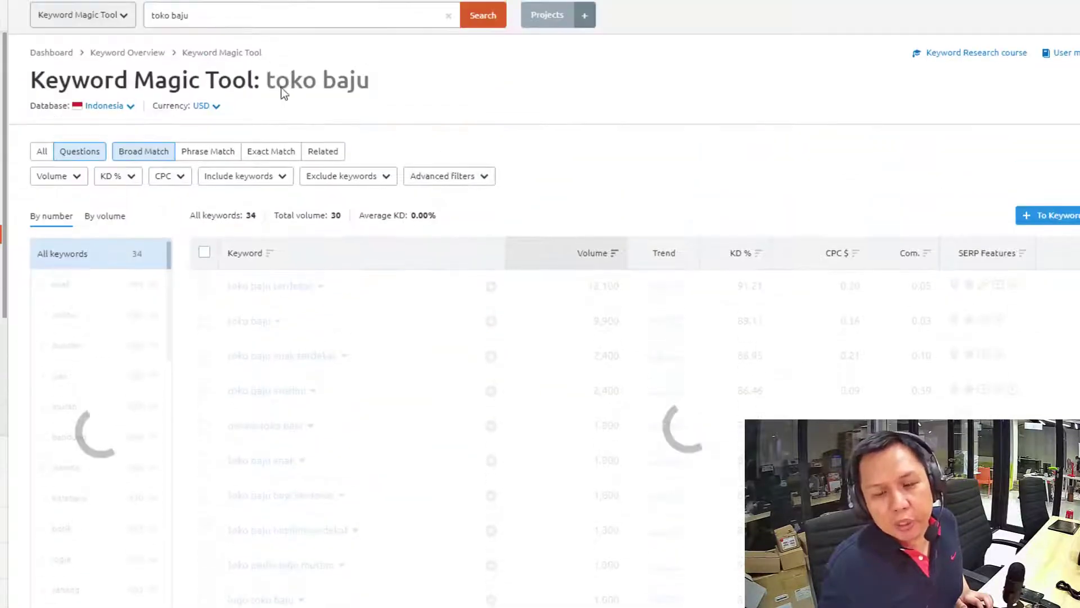
scroll(235, 224, down, 1)
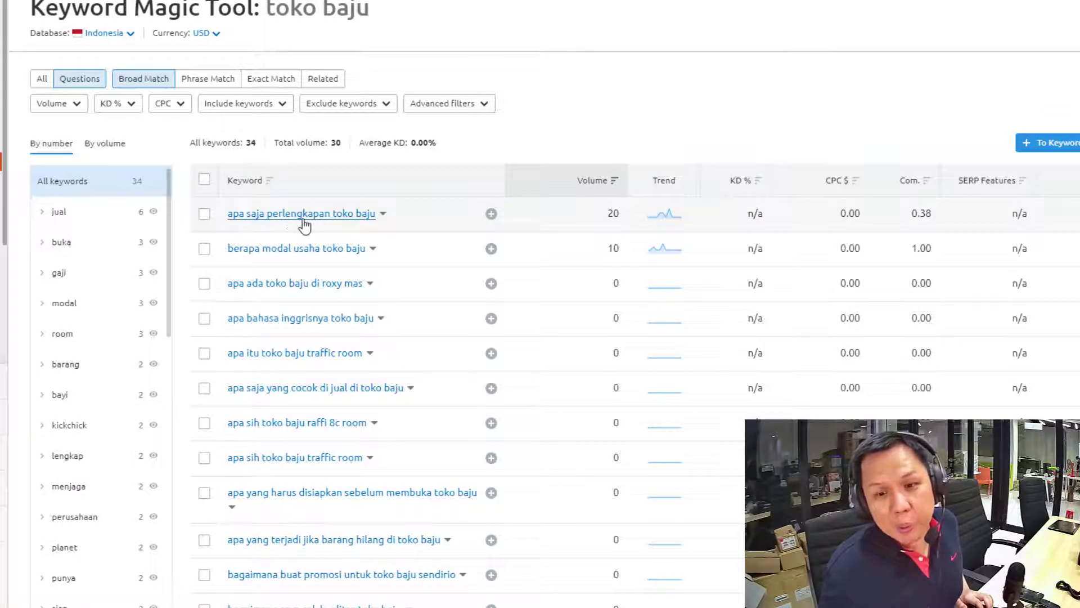
scroll(323, 283, down, 1)
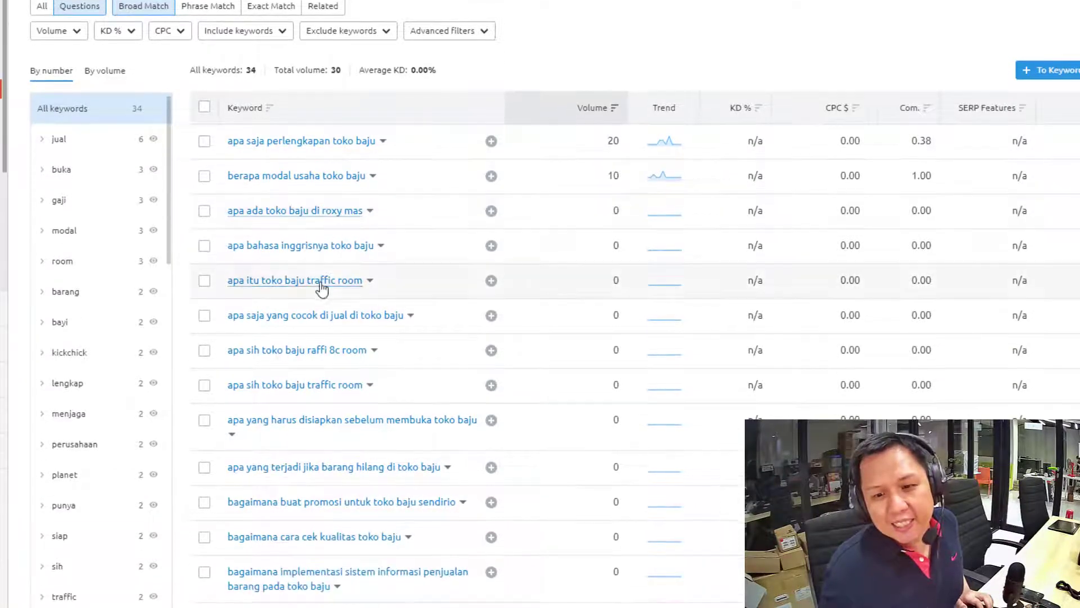
scroll(320, 291, up, 2)
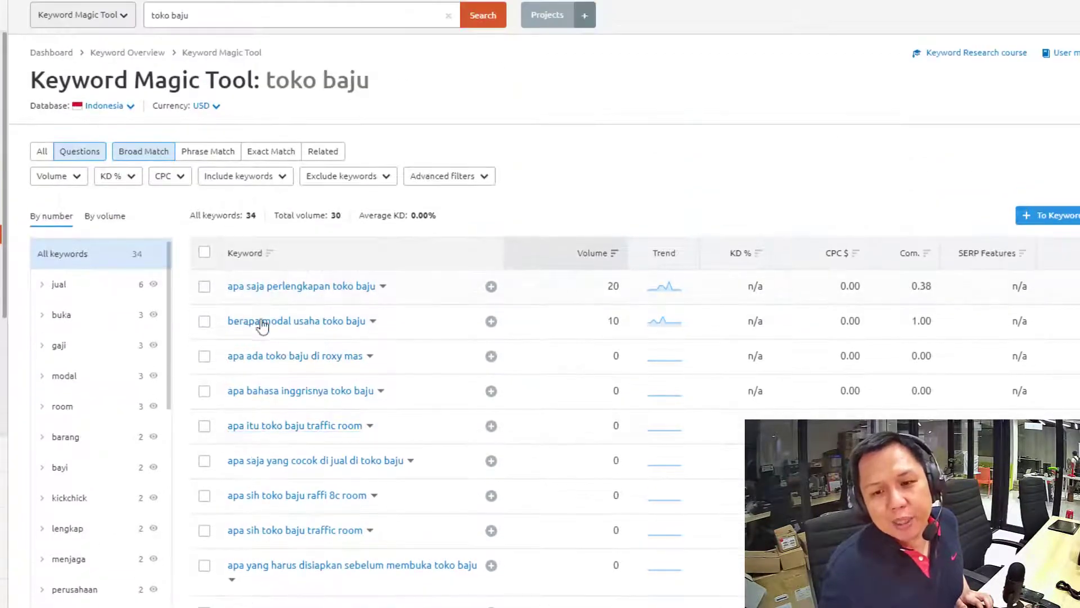
click(42, 152)
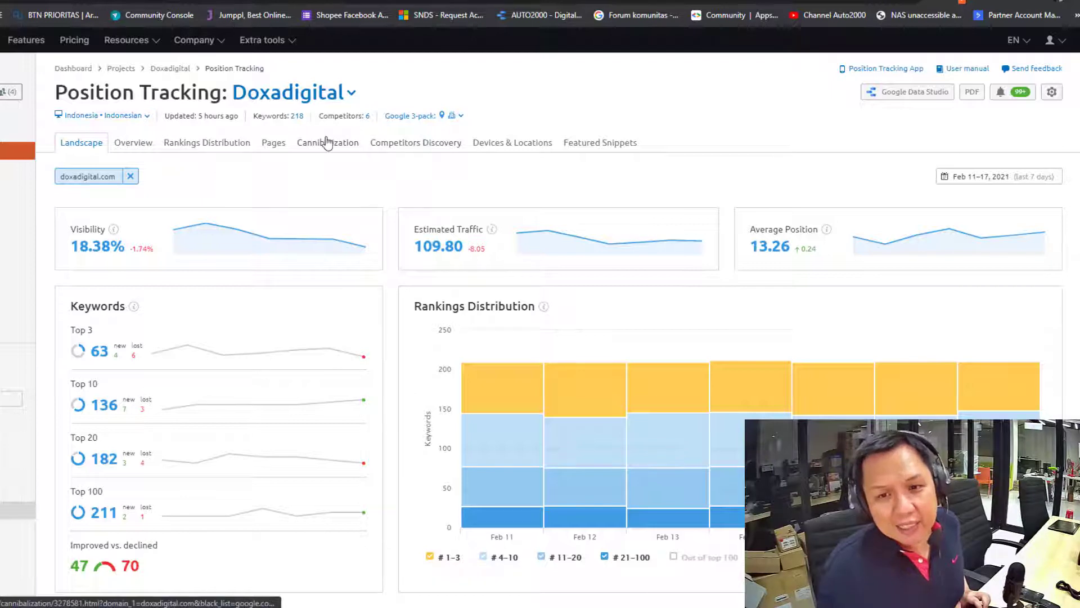
Step: Check the tracking targets and rankings landscape of the Doxadigital Position Tracking project, and open its Cannibalization report
click(146, 121)
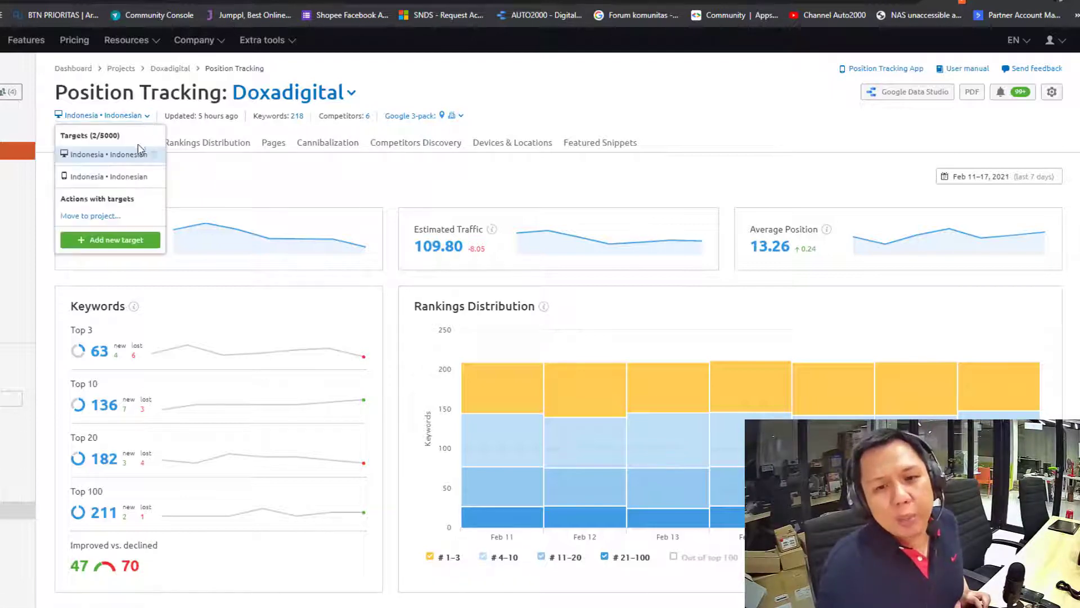
click(228, 179)
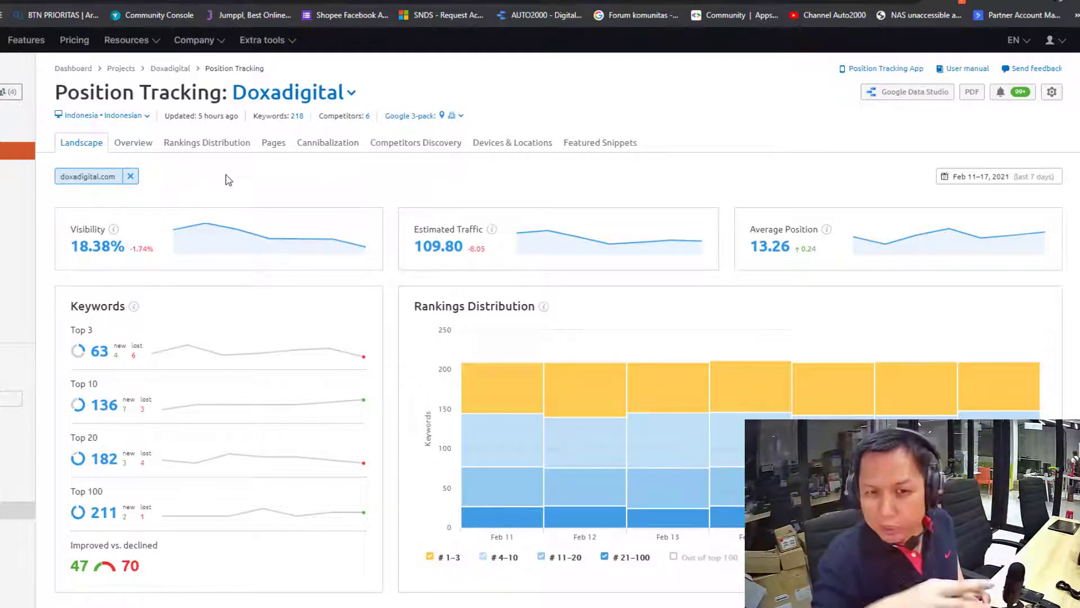
scroll(572, 294, down, 10)
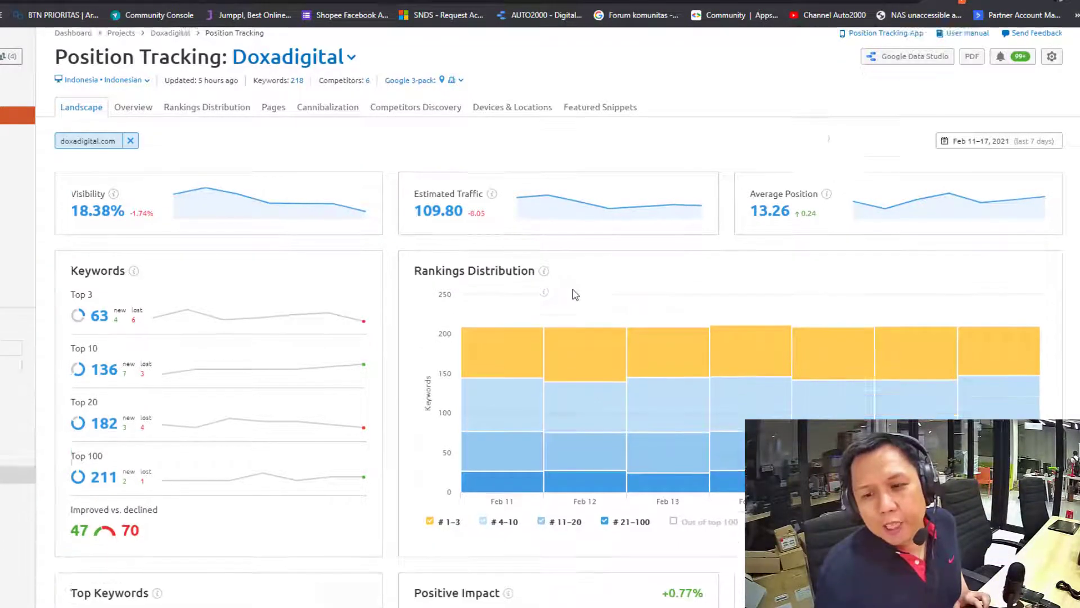
scroll(573, 293, down, 3)
scroll(574, 293, up, 10)
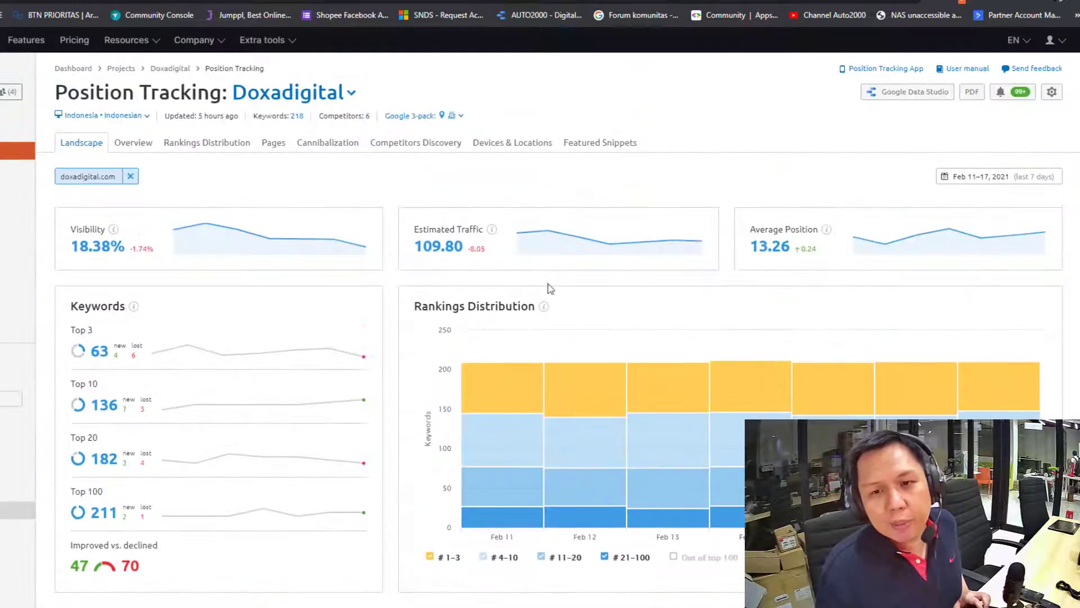
click(313, 147)
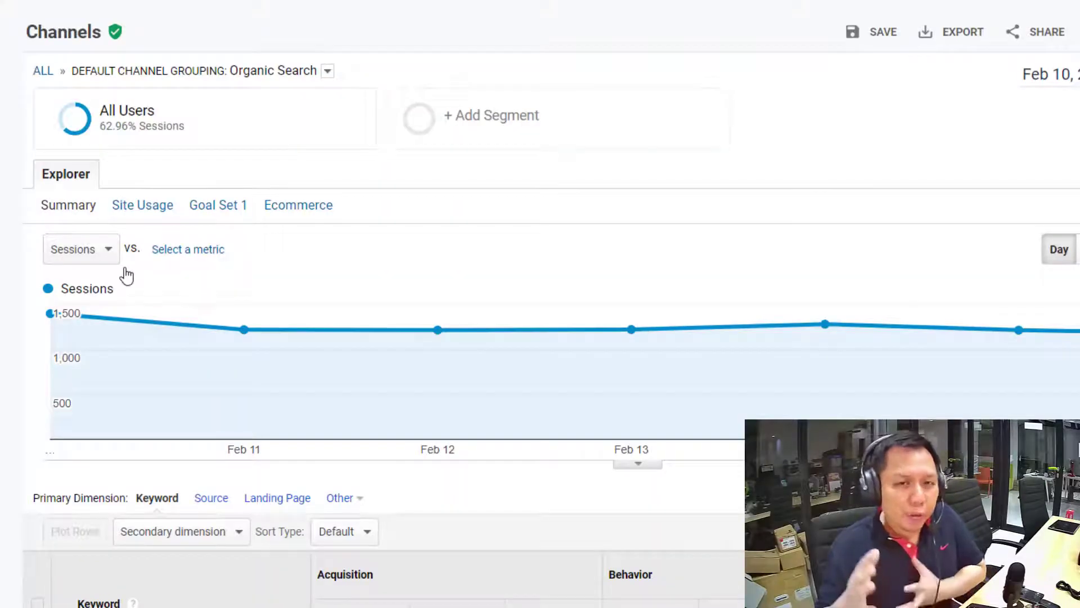
Step: Examine the organic search channel report in Google Analytics and Doxadigital's landing page keywords in Semrush's Organic Traffic Insights
scroll(177, 303, down, 7)
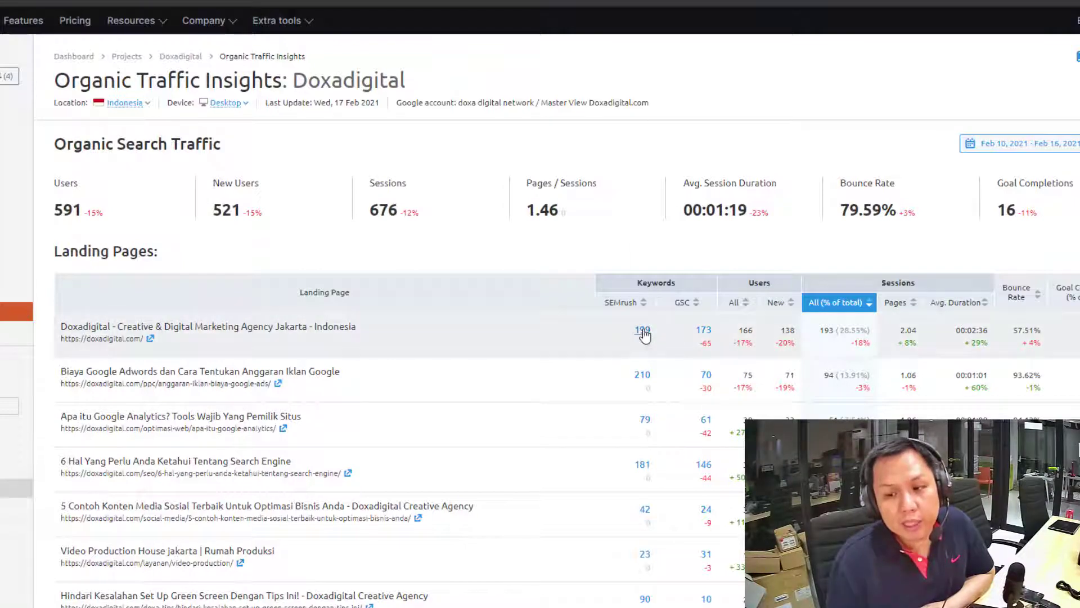
scroll(627, 338, down, 5)
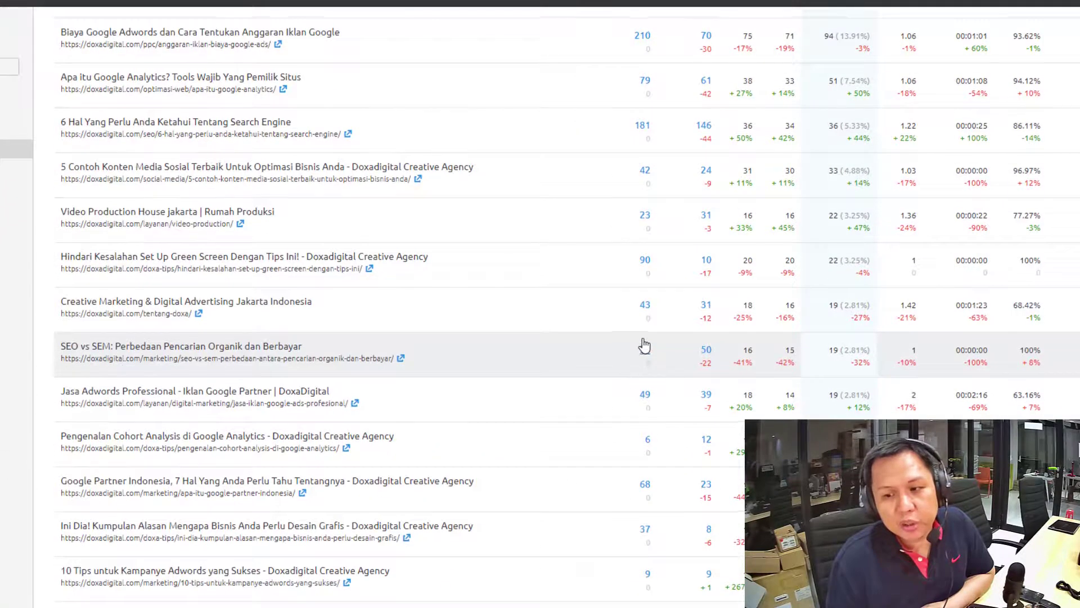
scroll(644, 344, up, 4)
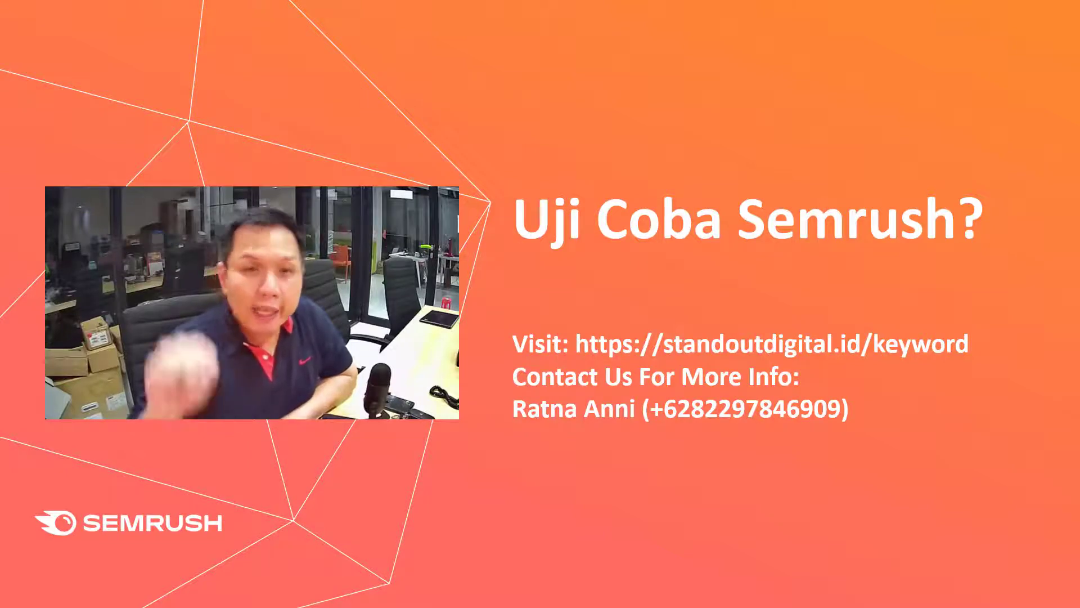